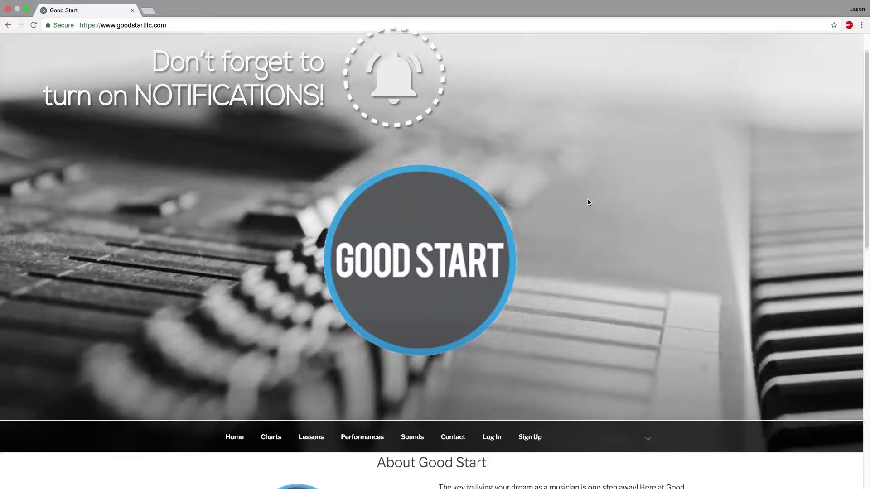
Scroll down through the Good Start Charts song table
{"action": "scroll", "coordinate": [587, 199], "scroll_direction": "down", "scroll_amount": 3}
{"action": "scroll", "coordinate": [588, 202], "scroll_direction": "down", "scroll_amount": 5}
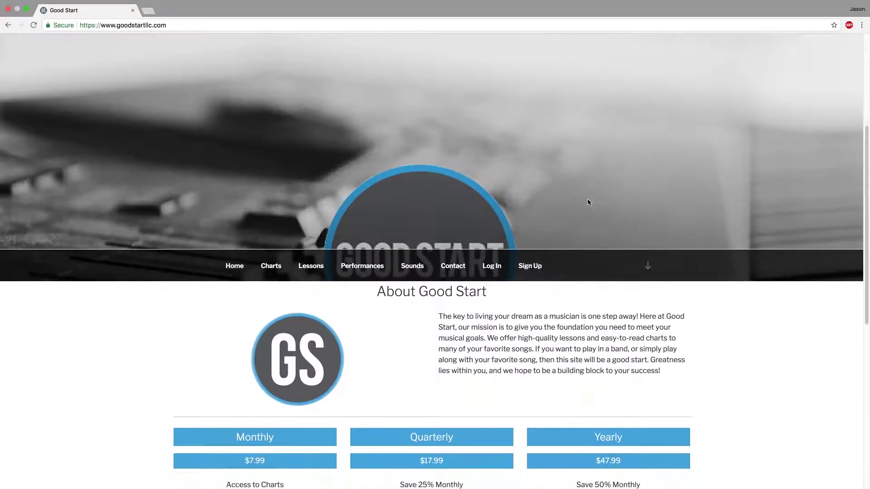
{"action": "scroll", "coordinate": [588, 202], "scroll_direction": "down", "scroll_amount": 2}
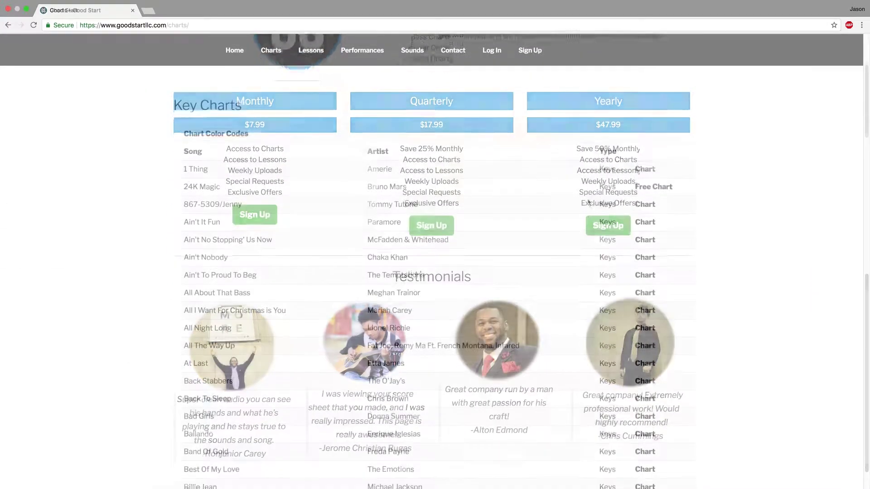
{"action": "scroll", "coordinate": [589, 202], "scroll_direction": "down", "scroll_amount": 4}
{"action": "scroll", "coordinate": [589, 202], "scroll_direction": "down", "scroll_amount": 8}
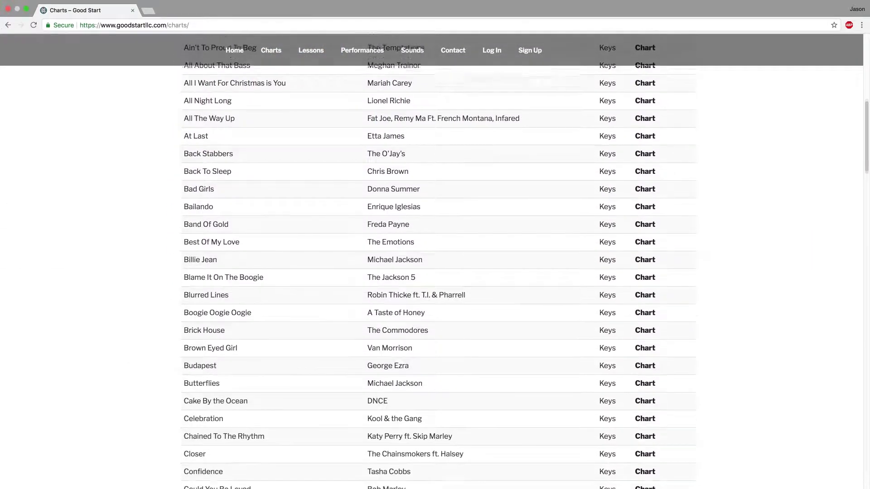
{"action": "scroll", "coordinate": [435, 272], "scroll_direction": "down", "scroll_amount": 10}
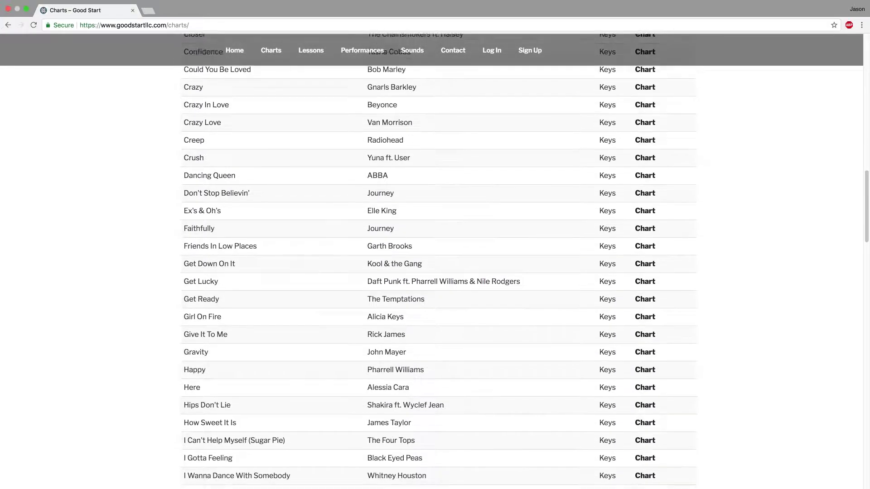
{"action": "scroll", "coordinate": [435, 272], "scroll_direction": "down", "scroll_amount": 10}
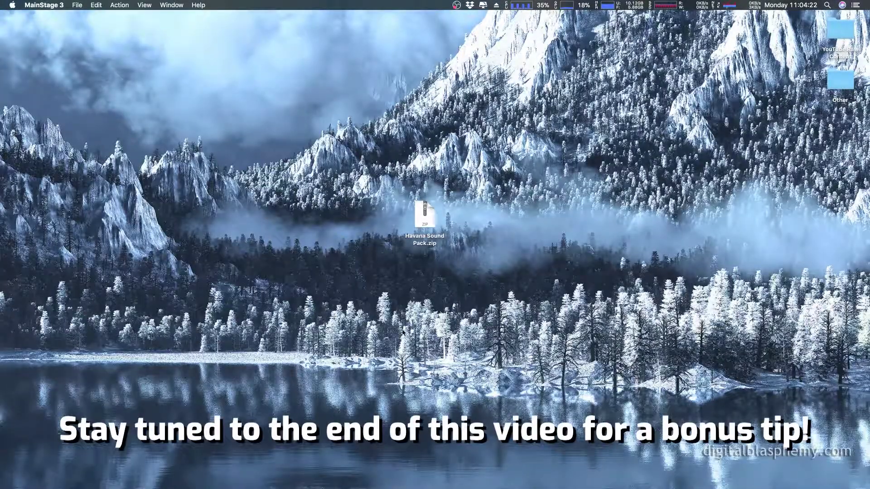
Create a new concert from the Keyboard Minimalist template
{"action": "left_click", "coordinate": [77, 5]}
{"action": "left_click", "coordinate": [74, 17]}
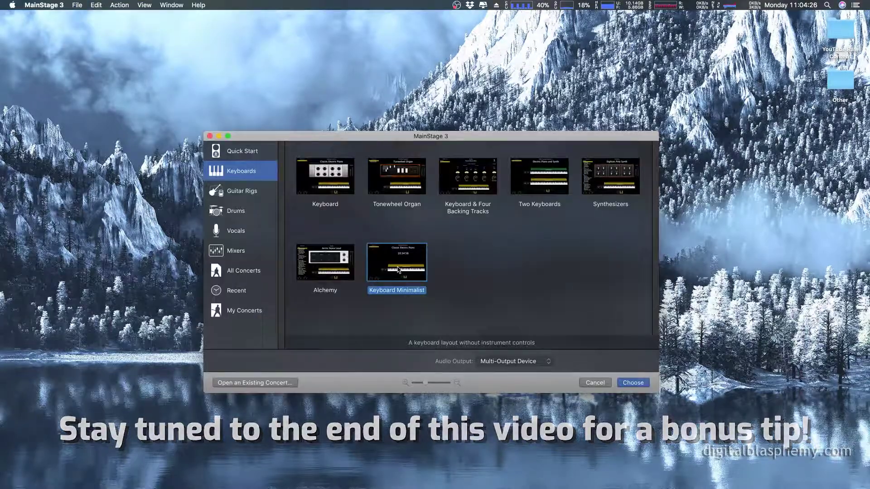
{"action": "double_click", "coordinate": [398, 270]}
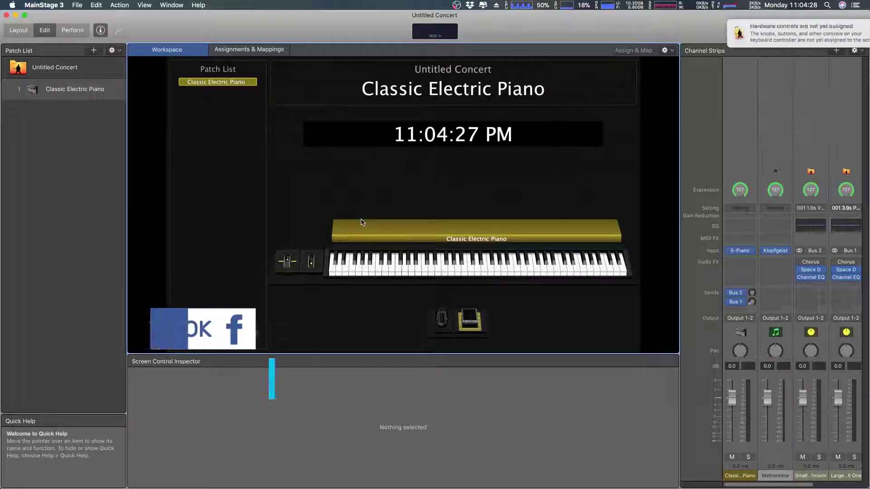
Load EXS24 (Sampler) on the Classic Electric Piano strip and view its instrument menu
{"action": "left_click", "coordinate": [747, 251]}
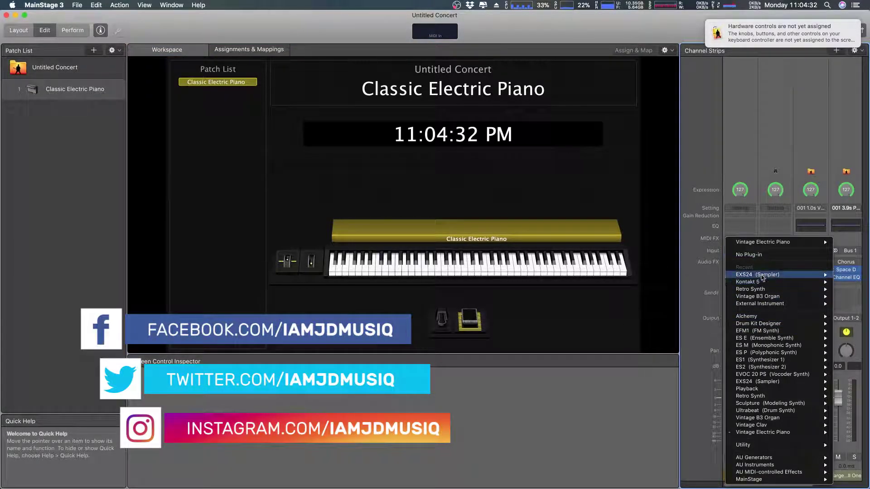
{"action": "mouse_move", "coordinate": [757, 275]}
{"action": "left_click", "coordinate": [698, 280]}
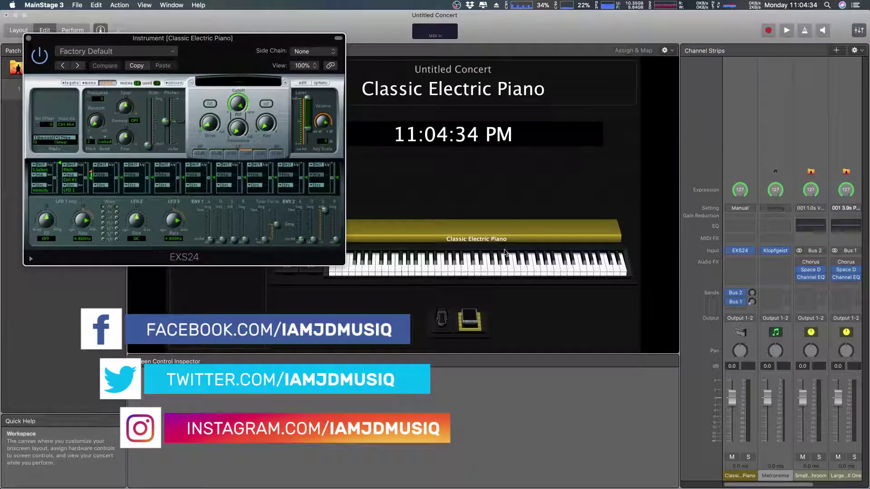
{"action": "left_click", "coordinate": [201, 82]}
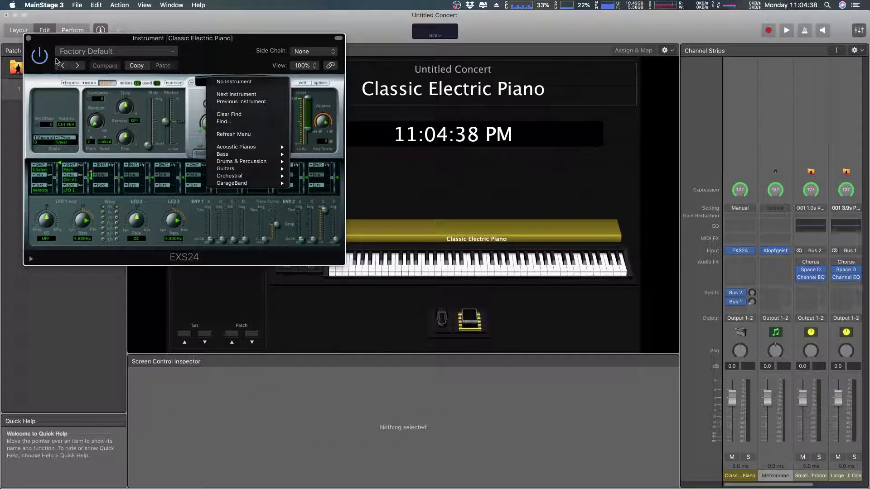
Close the EXS24 window, hide MainStage, and unzip and open Havana Sound Pack.zip
{"action": "left_click", "coordinate": [29, 39]}
{"action": "left_click", "coordinate": [28, 38]}
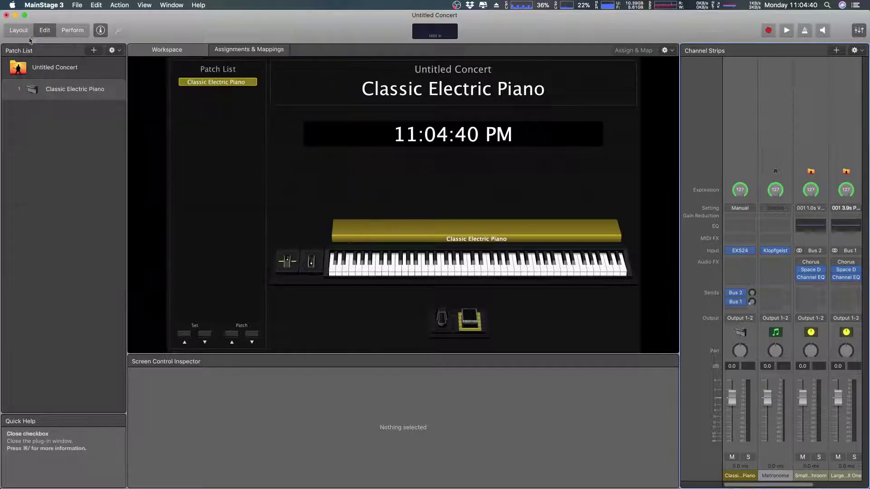
{"action": "left_click", "coordinate": [16, 15]}
{"action": "left_click", "coordinate": [424, 211]}
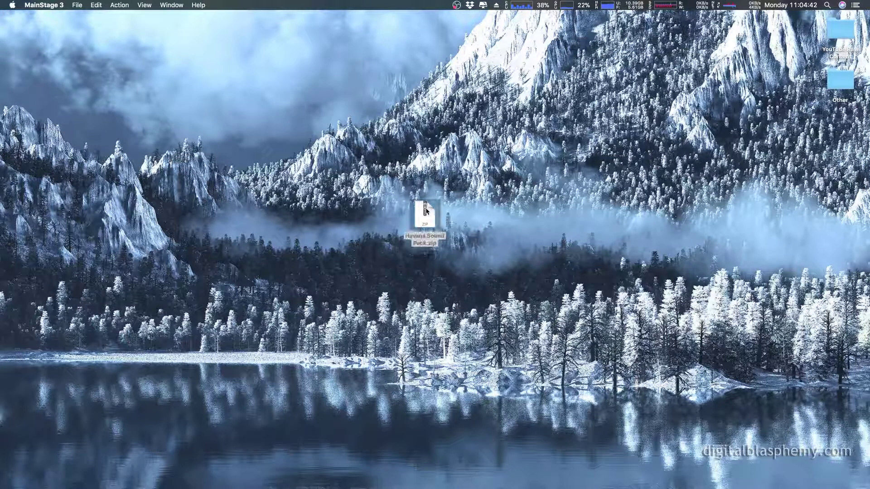
{"action": "double_click", "coordinate": [424, 212]}
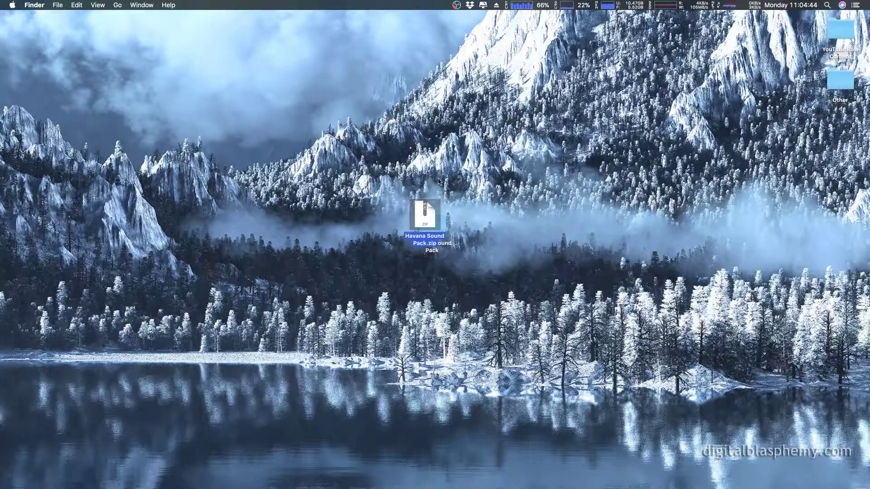
{"action": "double_click", "coordinate": [479, 187]}
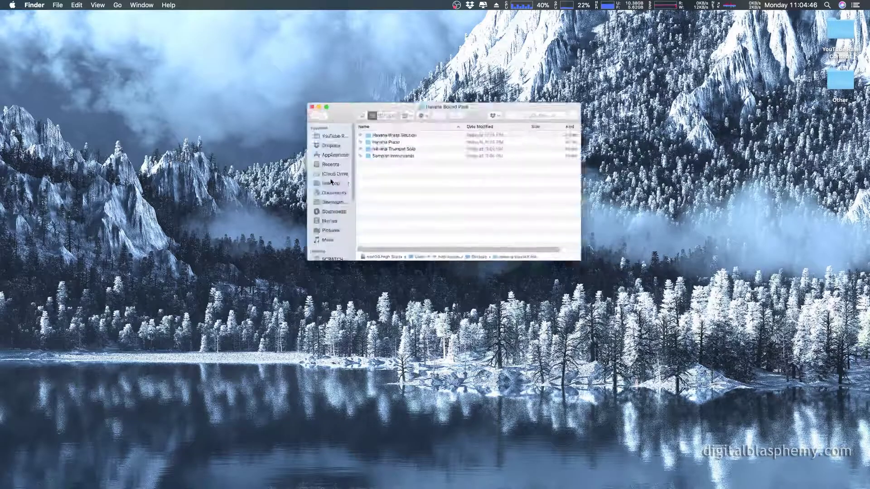
Expand Sampler Instruments to reveal the three Havana .exs files
{"action": "left_click", "coordinate": [362, 122]}
{"action": "left_click", "coordinate": [364, 150]}
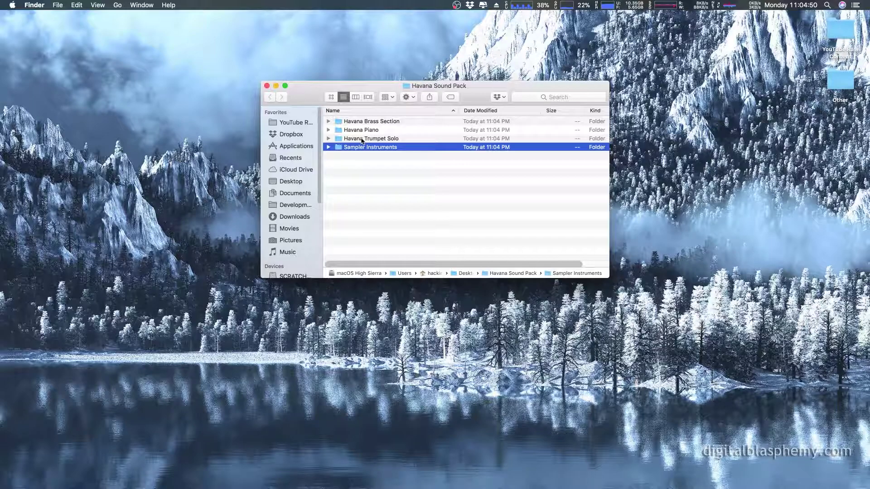
{"action": "left_click", "coordinate": [329, 148]}
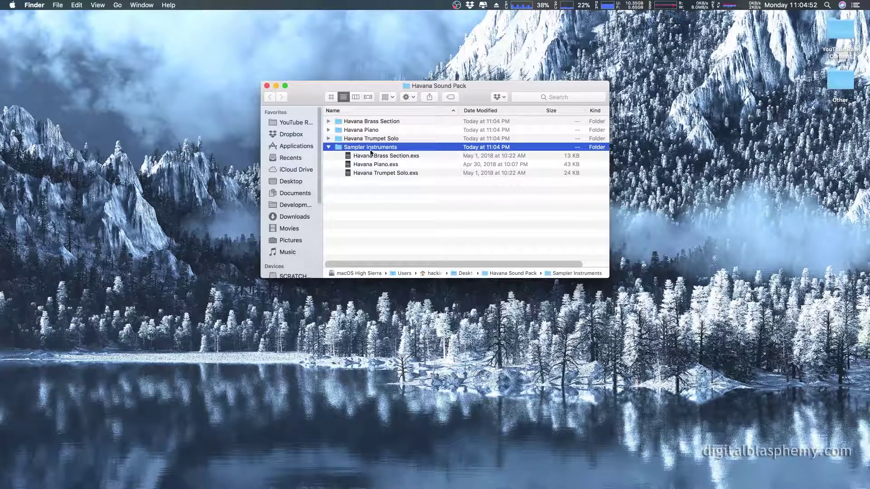
{"action": "left_click", "coordinate": [388, 157]}
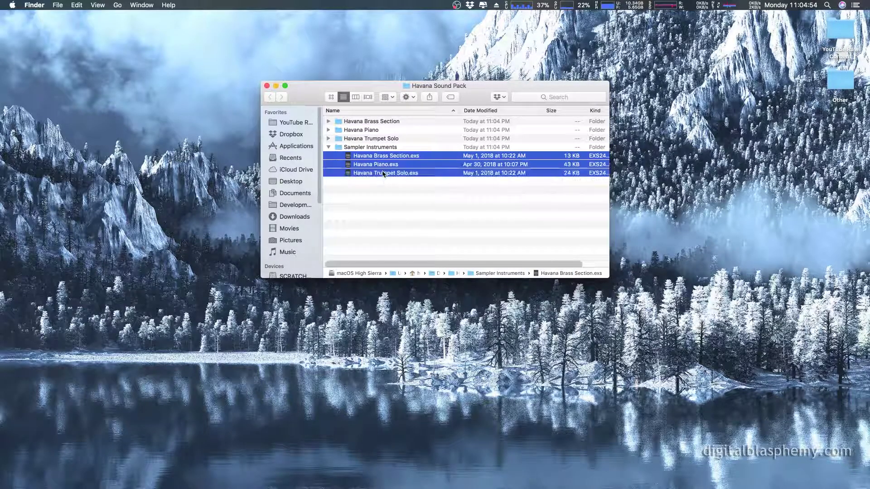
{"action": "left_click", "coordinate": [383, 176], "text": "shift"}
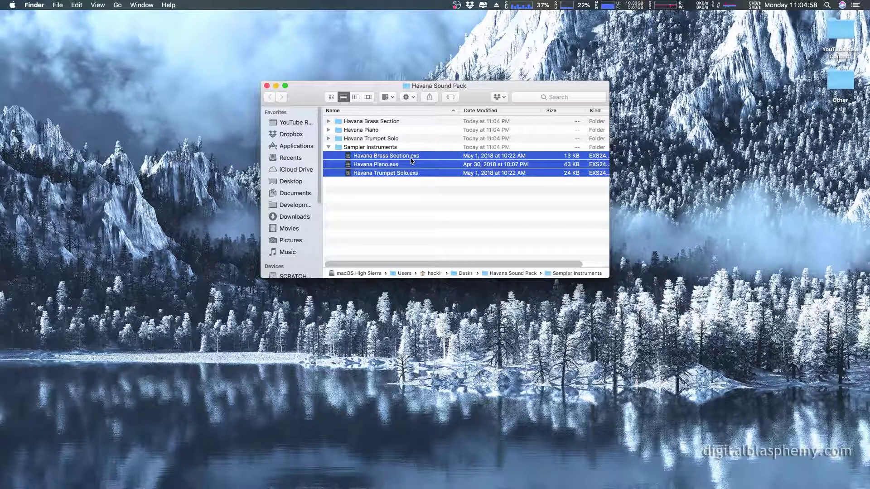
{"action": "left_click", "coordinate": [328, 168]}
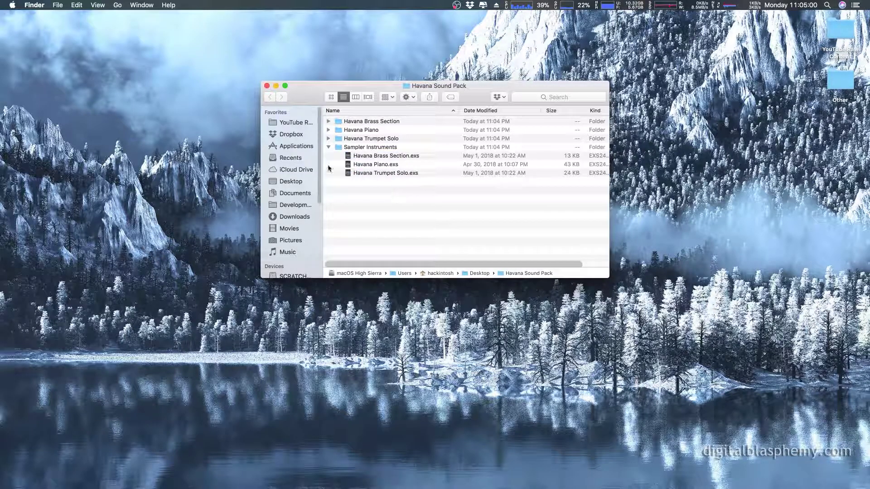
Inspect the .exs files and the contents of the Brass Section, Piano and Trumpet Solo folders
{"action": "left_click", "coordinate": [363, 157]}
{"action": "left_click", "coordinate": [368, 175], "text": "shift"}
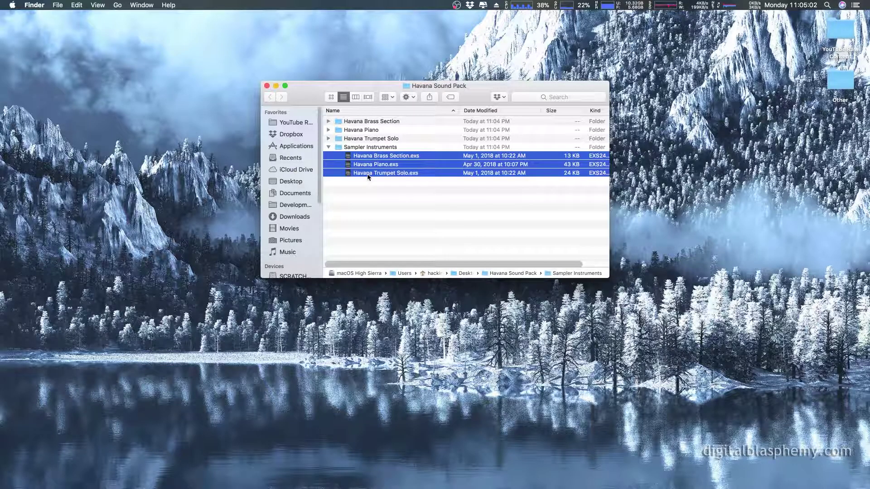
{"action": "left_click", "coordinate": [376, 141]}
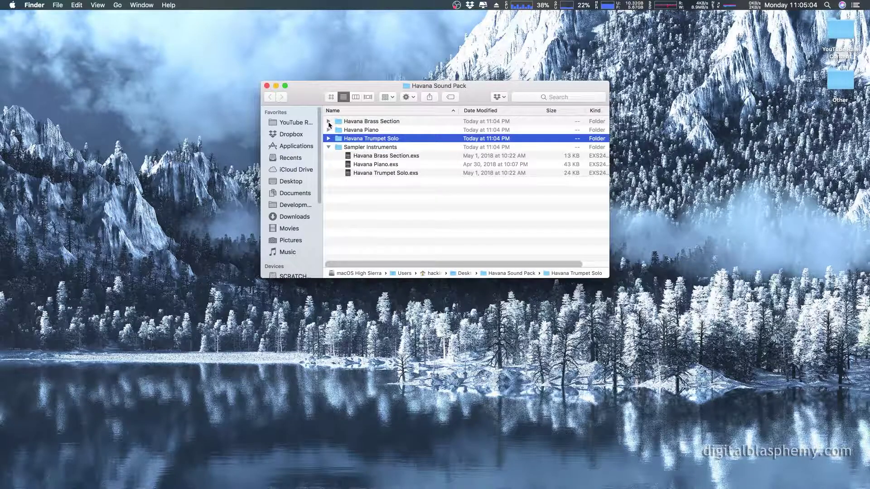
{"action": "left_click", "coordinate": [328, 121]}
{"action": "left_click", "coordinate": [328, 122]}
{"action": "left_click", "coordinate": [328, 130]}
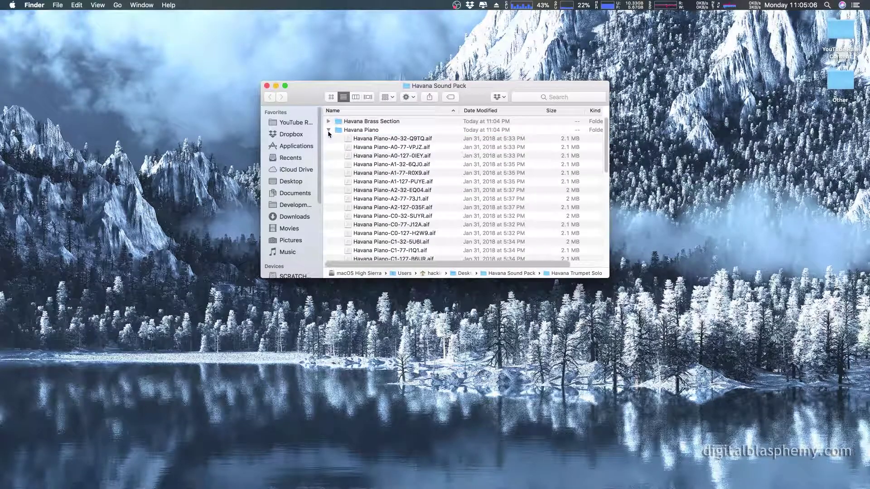
{"action": "left_click", "coordinate": [328, 130]}
{"action": "left_click", "coordinate": [328, 139]}
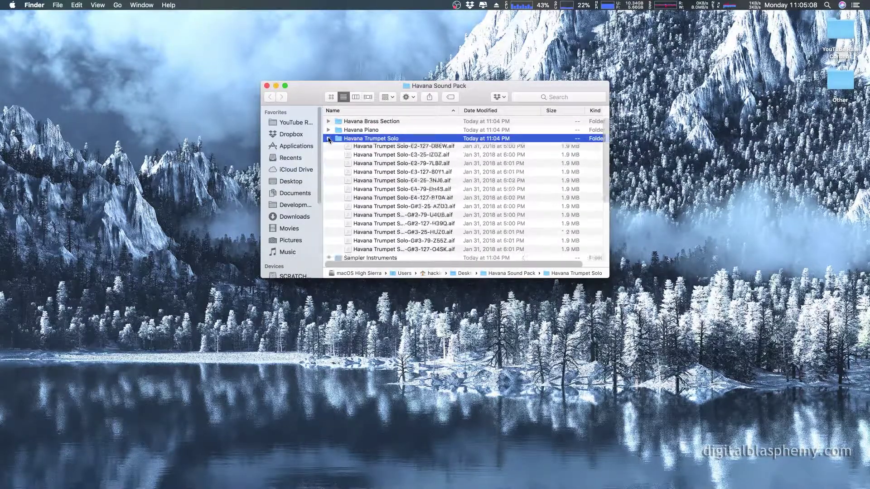
{"action": "left_click", "coordinate": [329, 139]}
Drag the Havana Brass Section, Piano and Trumpet Solo folders onto the desktop
{"action": "left_click", "coordinate": [352, 121]}
{"action": "left_click", "coordinate": [360, 140], "text": "shift"}
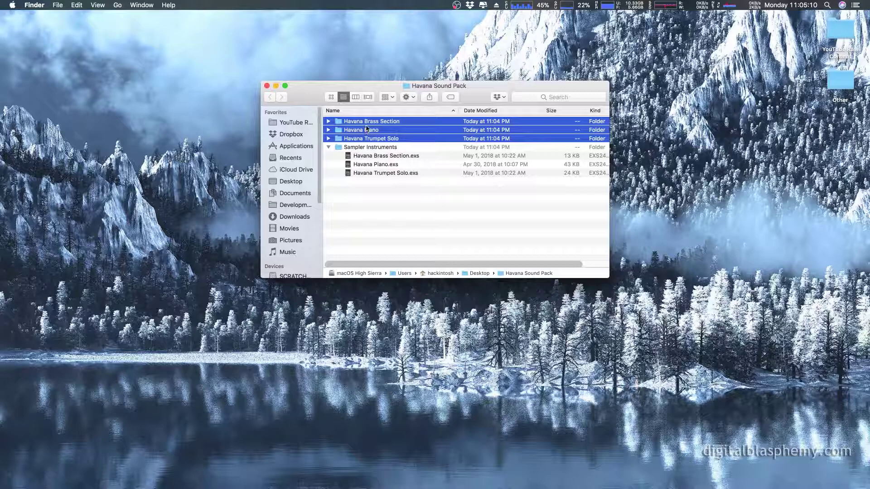
{"action": "left_click_drag", "start_coordinate": [376, 130], "coordinate": [117, 120]}
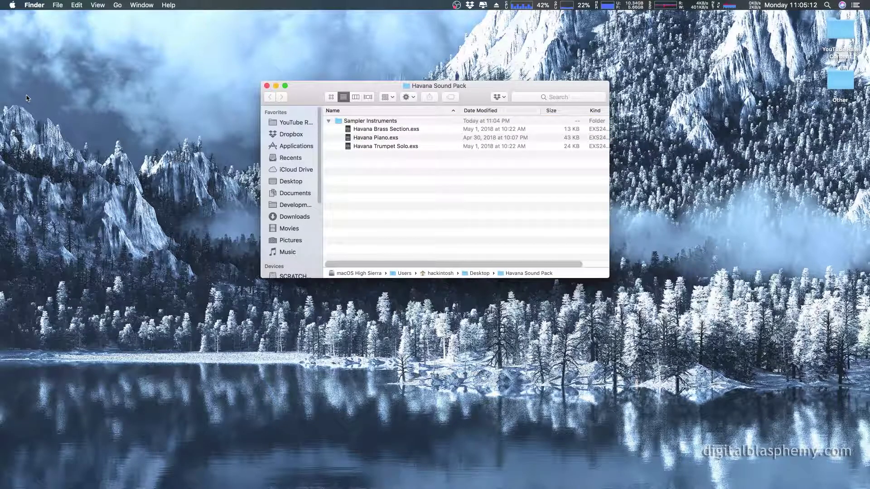
{"action": "left_click", "coordinate": [175, 103]}
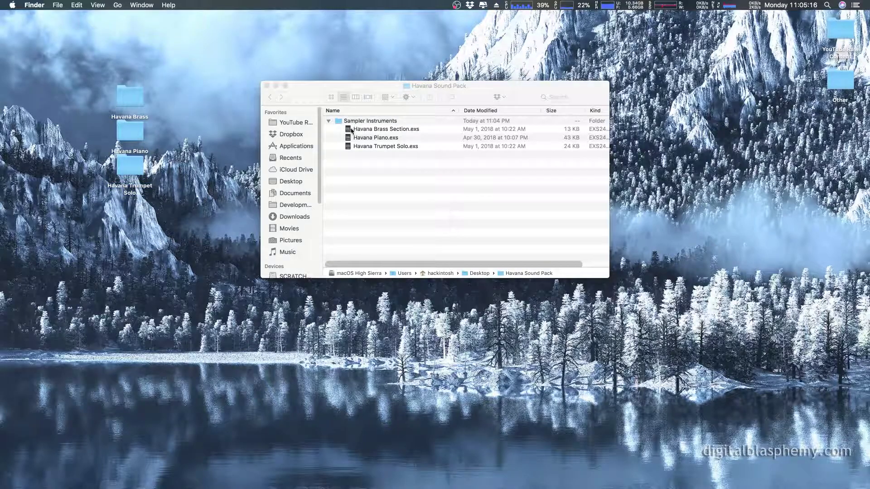
{"action": "left_click", "coordinate": [352, 130]}
{"action": "left_click", "coordinate": [411, 144], "text": "shift"}
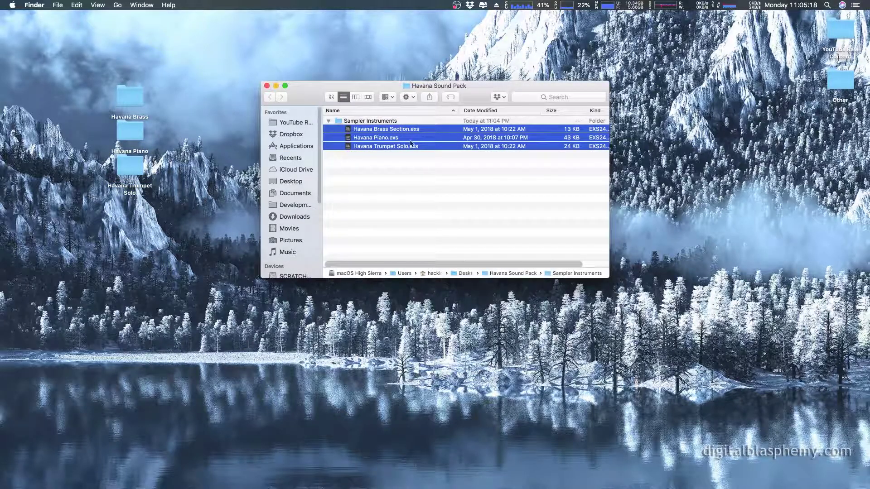
{"action": "left_click", "coordinate": [387, 210]}
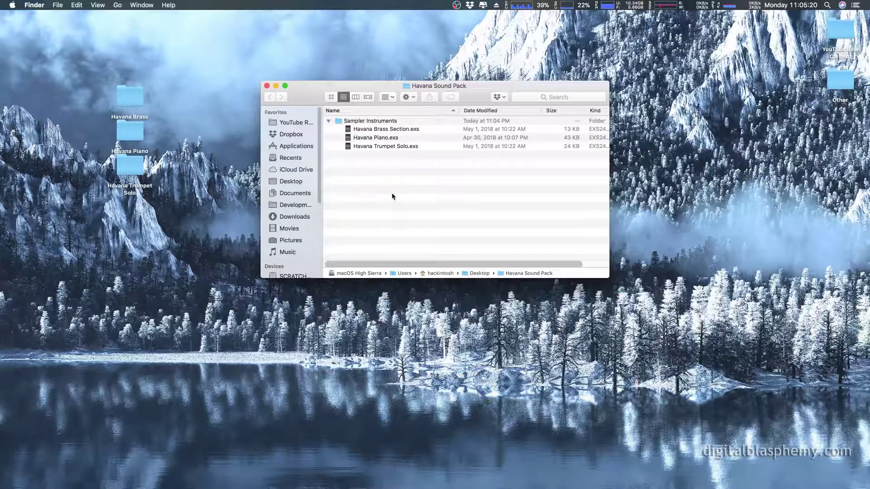
Go up to the macOS High Sierra drive and open Library › Application Support
{"action": "key", "text": "super+Up"}
{"action": "key", "text": "super+Up"}
{"action": "key", "text": "super+Up"}
{"action": "key", "text": "super+Up"}
{"action": "key", "text": "super+Up"}
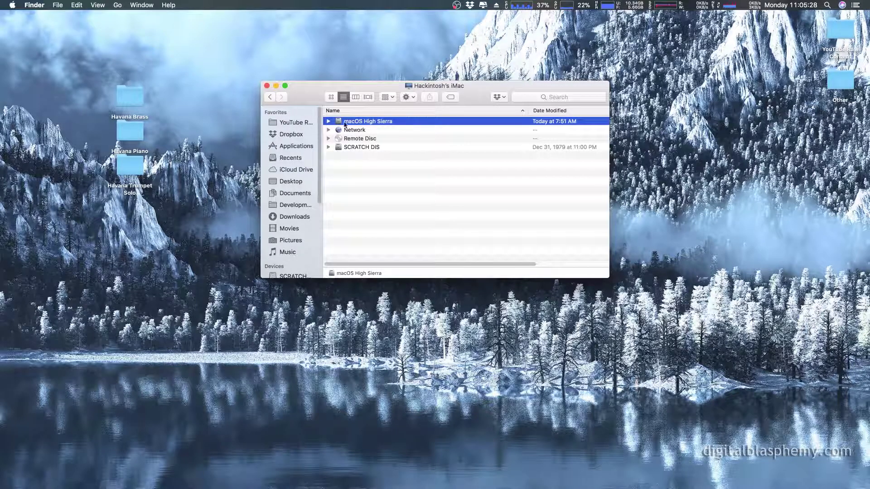
{"action": "double_click", "coordinate": [368, 123]}
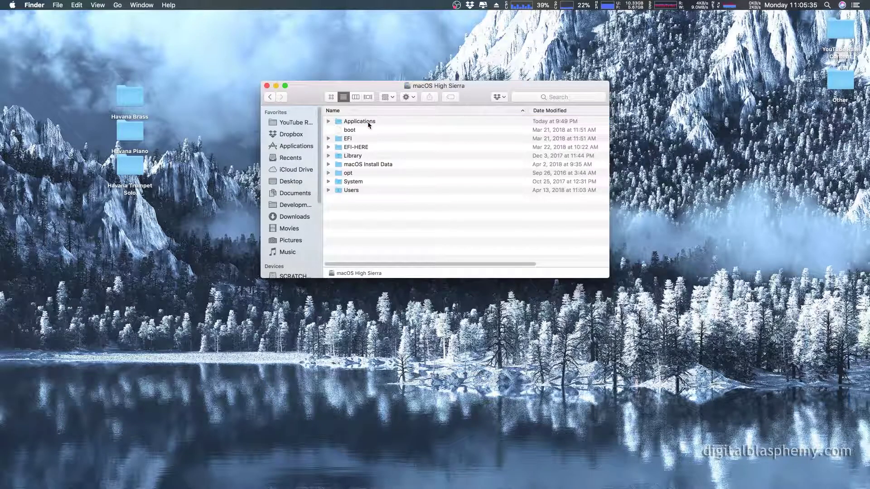
{"action": "left_click", "coordinate": [348, 148]}
{"action": "left_click", "coordinate": [353, 157]}
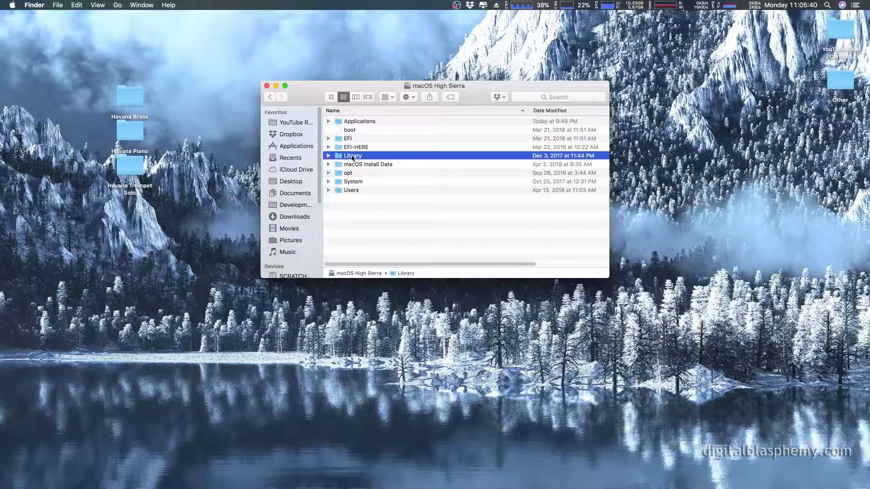
{"action": "double_click", "coordinate": [357, 156]}
{"action": "double_click", "coordinate": [355, 122]}
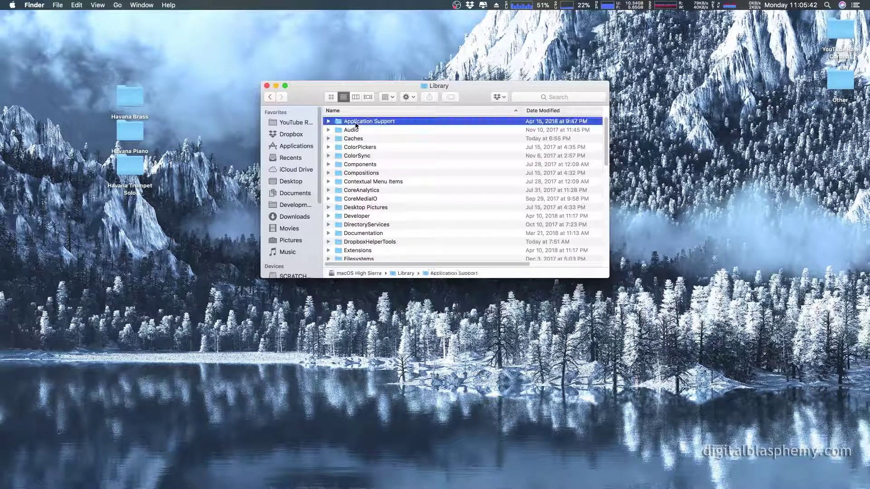
Open the Logic folder, collapse Plug-In Settings, and open Sampler Instruments
{"action": "scroll", "coordinate": [351, 233], "scroll_direction": "down", "scroll_amount": 4}
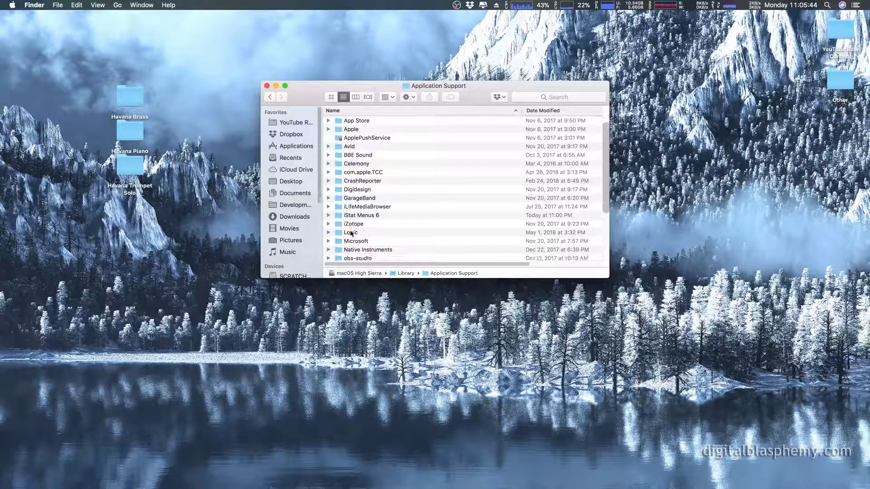
{"action": "double_click", "coordinate": [351, 206]}
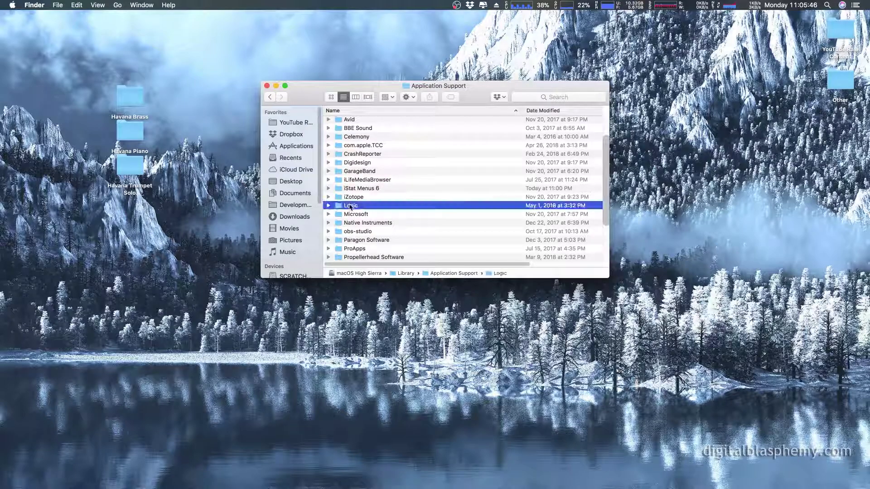
{"action": "scroll", "coordinate": [358, 163], "scroll_direction": "up", "scroll_amount": 5}
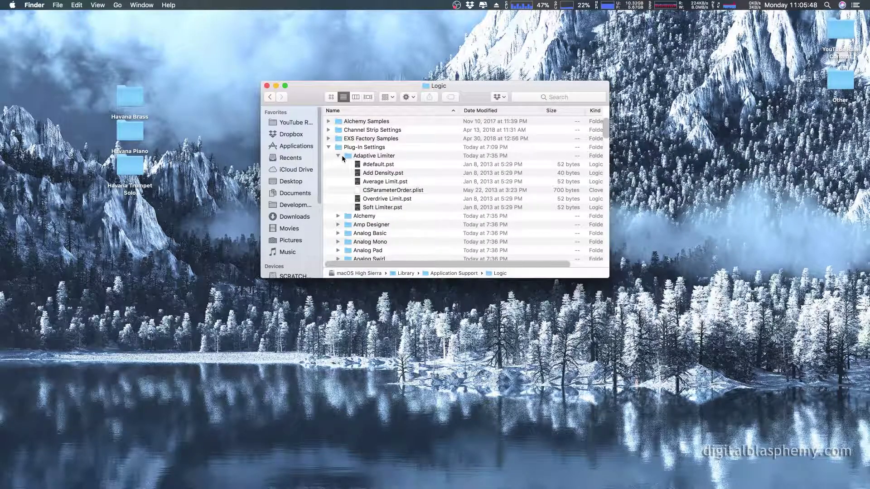
{"action": "left_click", "coordinate": [339, 156]}
{"action": "left_click", "coordinate": [328, 149]}
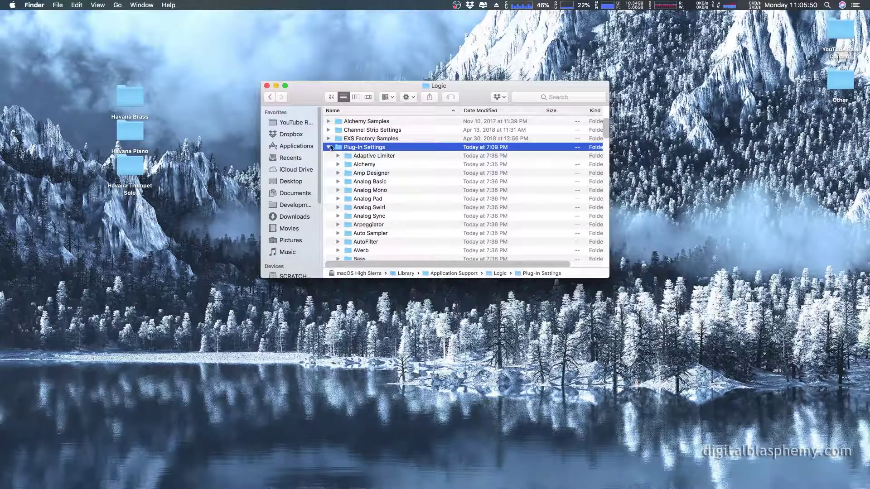
{"action": "left_click", "coordinate": [329, 148]}
{"action": "left_click", "coordinate": [362, 156]}
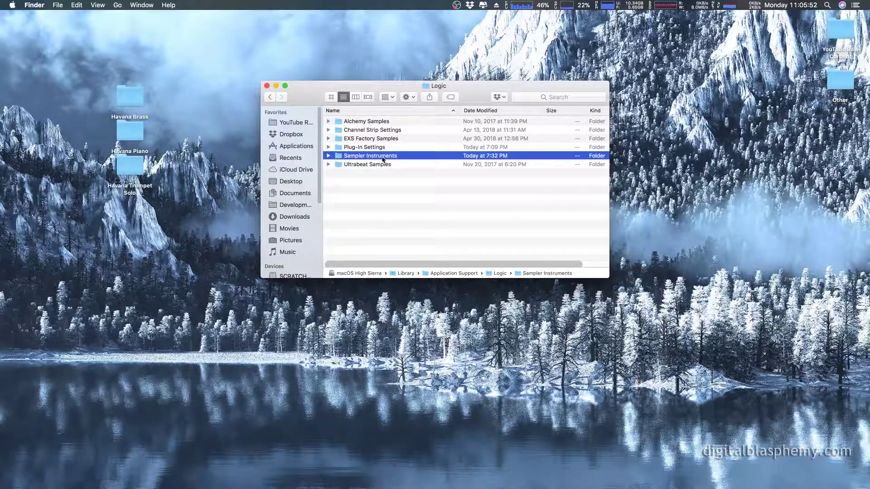
{"action": "double_click", "coordinate": [344, 158]}
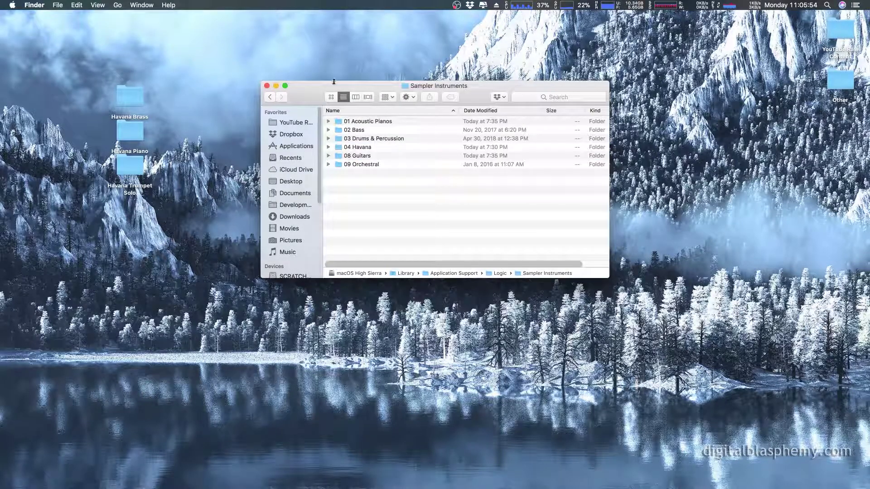
Drag the three Havana .exs files from Havana Sound Pack into Sampler Instruments, then return to MainStage
{"action": "left_click_drag", "start_coordinate": [346, 86], "coordinate": [568, 53]}
{"action": "double_click", "coordinate": [482, 190]}
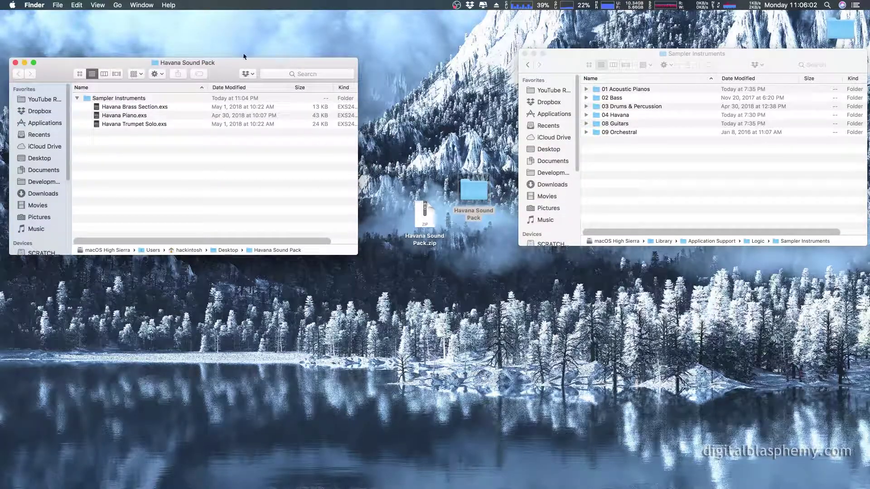
{"action": "left_click", "coordinate": [118, 107]}
{"action": "left_click", "coordinate": [136, 124], "text": "shift"}
{"action": "left_click_drag", "start_coordinate": [136, 124], "coordinate": [594, 167]}
{"action": "left_click_drag", "start_coordinate": [587, 59], "coordinate": [544, 67]}
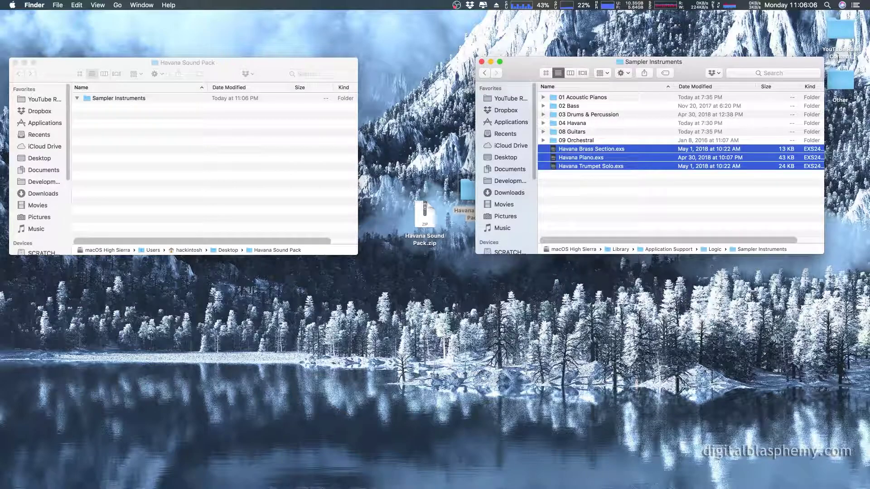
{"action": "left_click", "coordinate": [438, 460]}
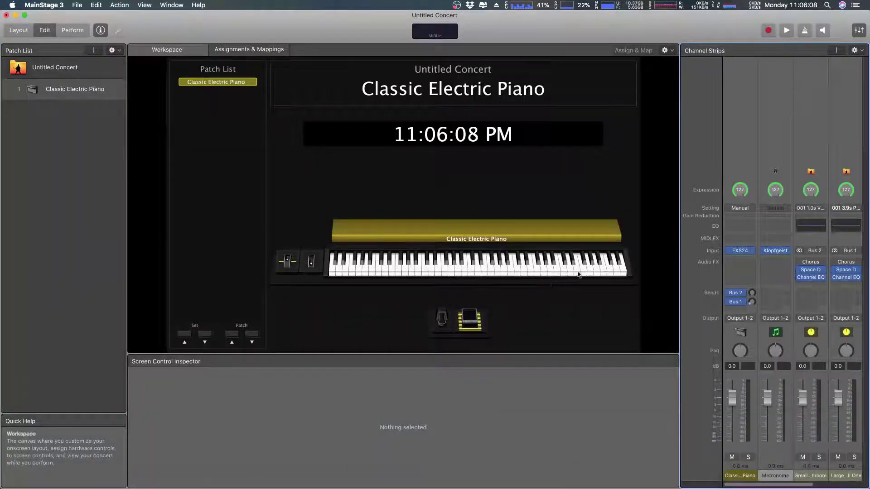
Refresh the EXS24 instrument menu, load Havana Piano, and close the sampler window
{"action": "left_click", "coordinate": [742, 254]}
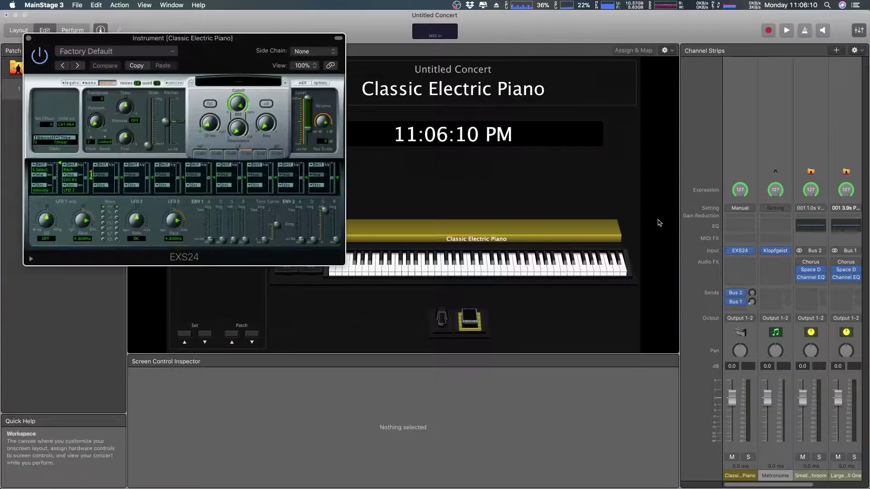
{"action": "left_click", "coordinate": [229, 81]}
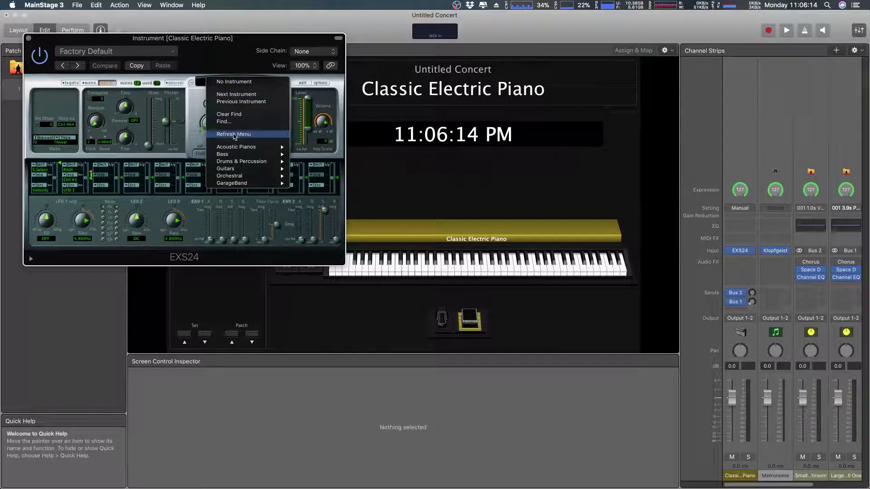
{"action": "left_click", "coordinate": [260, 134]}
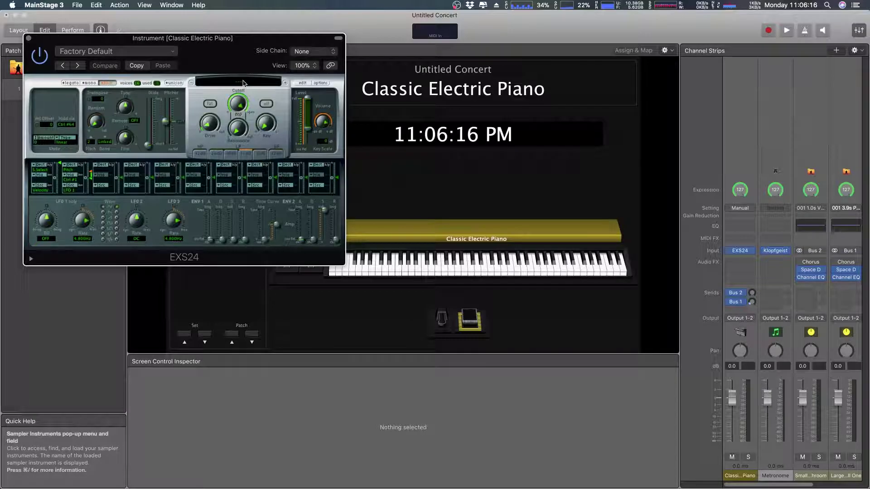
{"action": "left_click", "coordinate": [243, 81]}
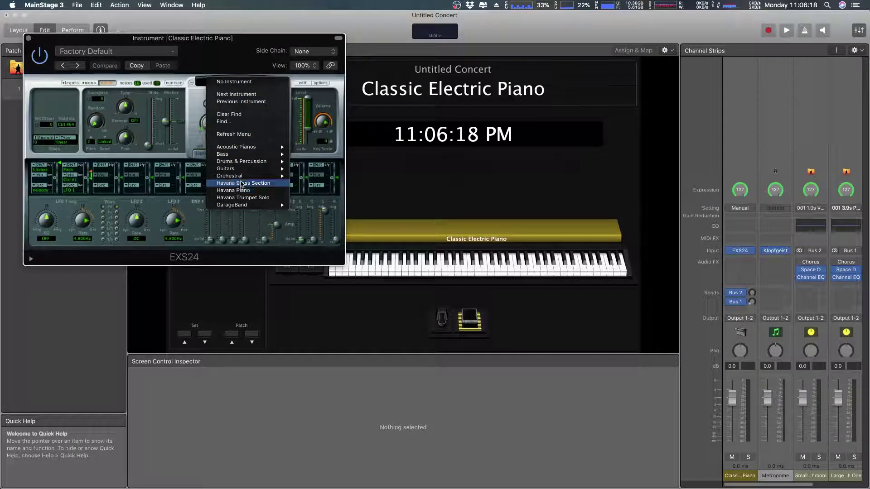
{"action": "left_click", "coordinate": [243, 191]}
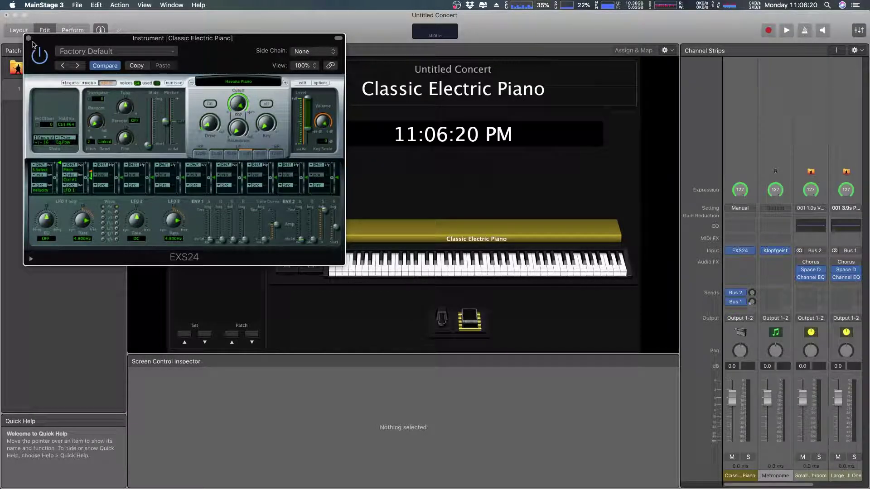
{"action": "left_click", "coordinate": [29, 39]}
{"action": "left_click", "coordinate": [447, 266]}
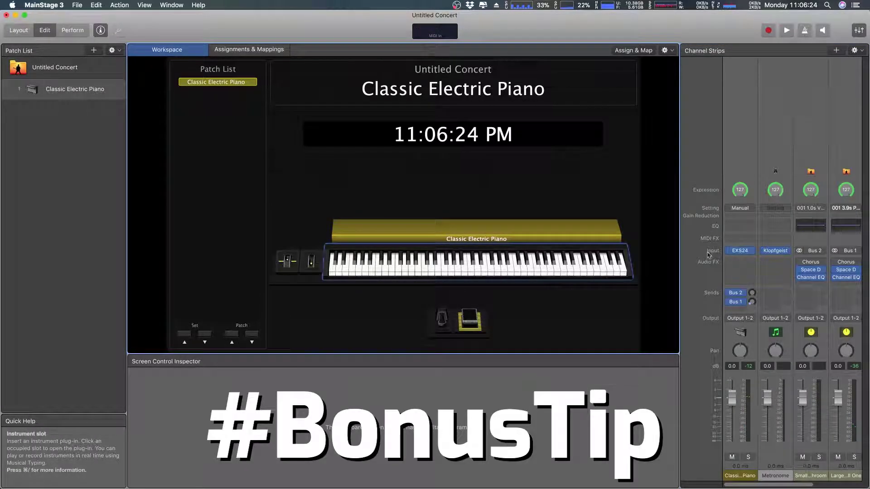
Trash a stray untitled folder, then drag the three Havana .exs files into 04 Havana
{"action": "mouse_move", "coordinate": [113, 485]}
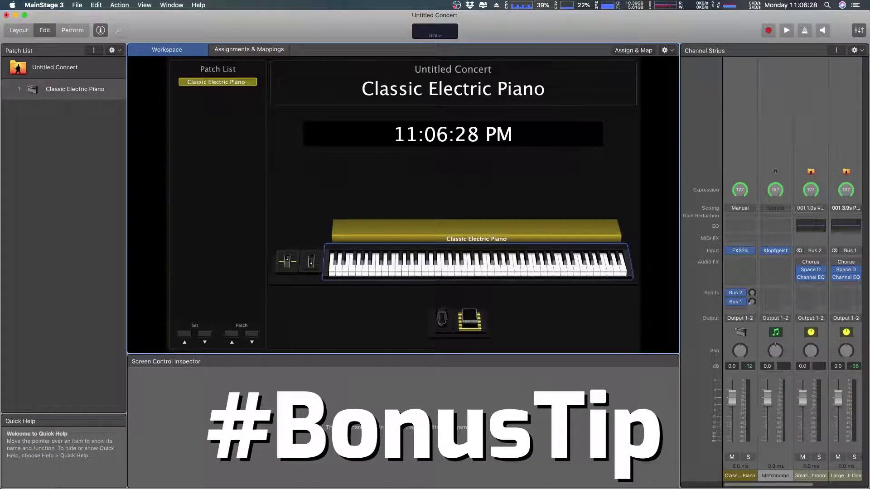
{"action": "left_click", "coordinate": [59, 458]}
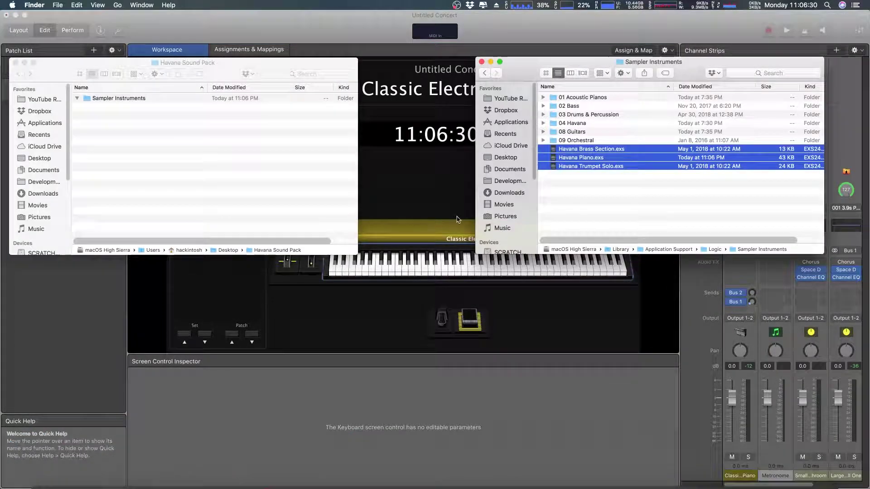
{"action": "right_click", "coordinate": [646, 193]}
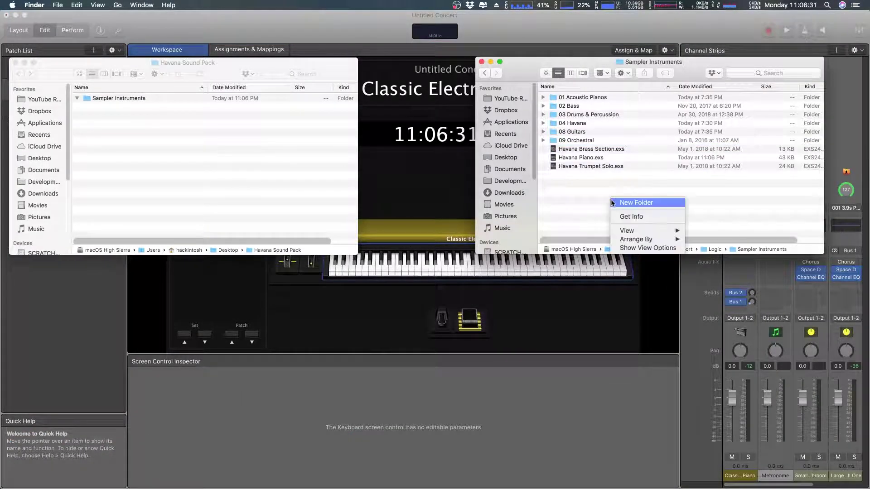
{"action": "left_click", "coordinate": [646, 203]}
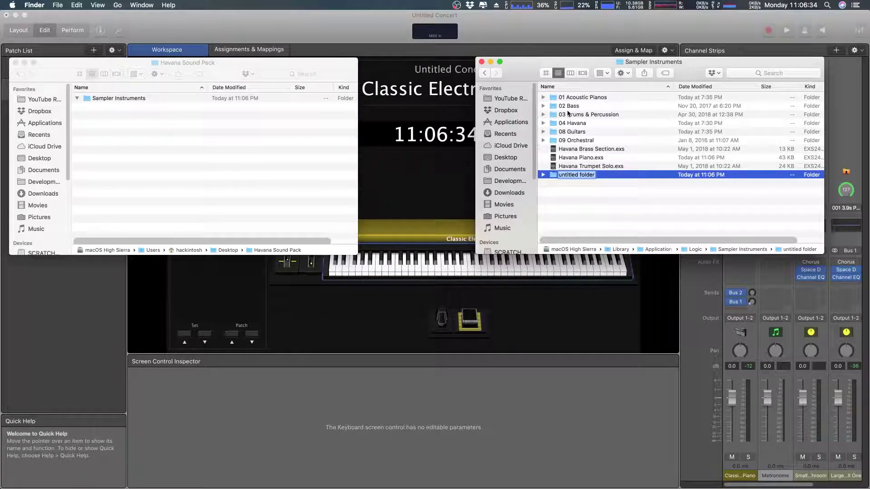
{"action": "left_click", "coordinate": [572, 123]}
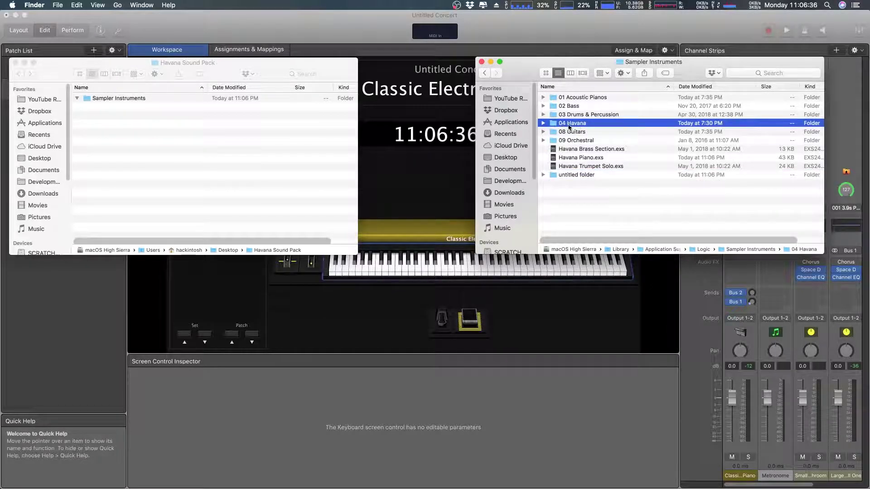
{"action": "right_click", "coordinate": [580, 176]}
{"action": "left_click", "coordinate": [602, 193]}
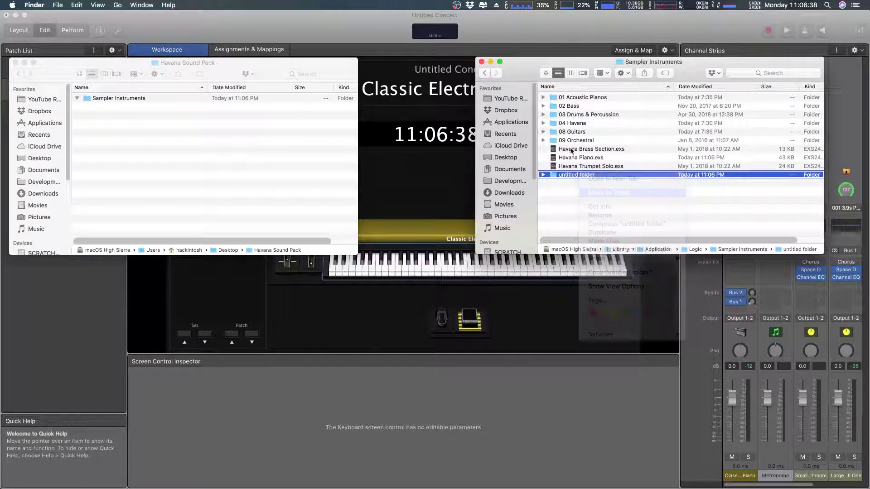
{"action": "left_click", "coordinate": [584, 165], "text": "shift"}
{"action": "left_click_drag", "start_coordinate": [584, 165], "coordinate": [579, 124]}
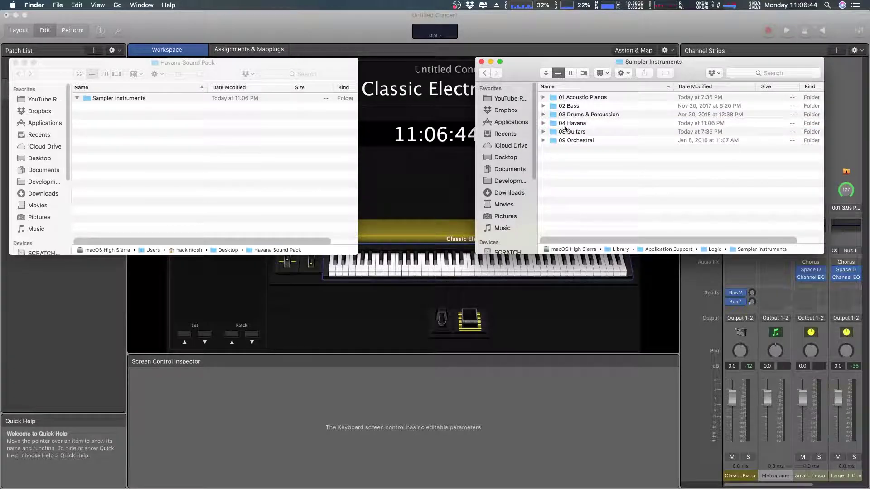
In MainStage, refresh the EXS24 menu and check the Havana submenu lists Brass Section, Piano and Trumpet Solo
{"action": "key", "text": "super+Tab"}
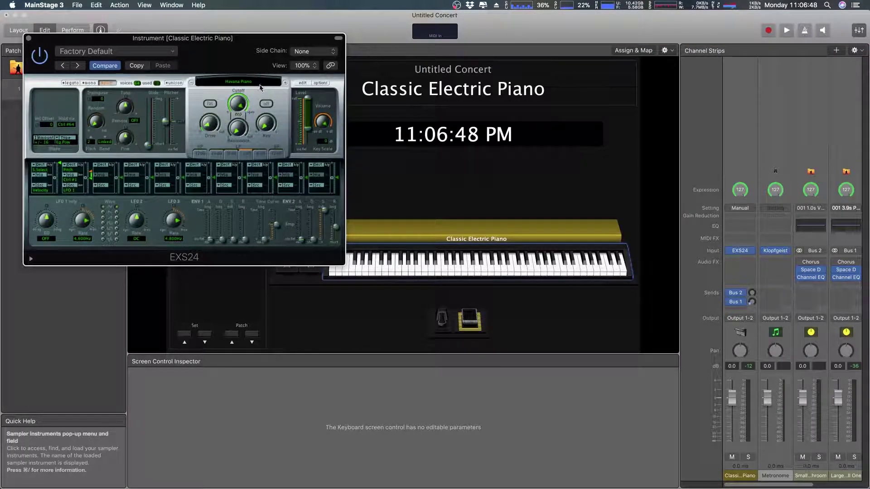
{"action": "left_click", "coordinate": [213, 81]}
{"action": "mouse_move", "coordinate": [240, 87]}
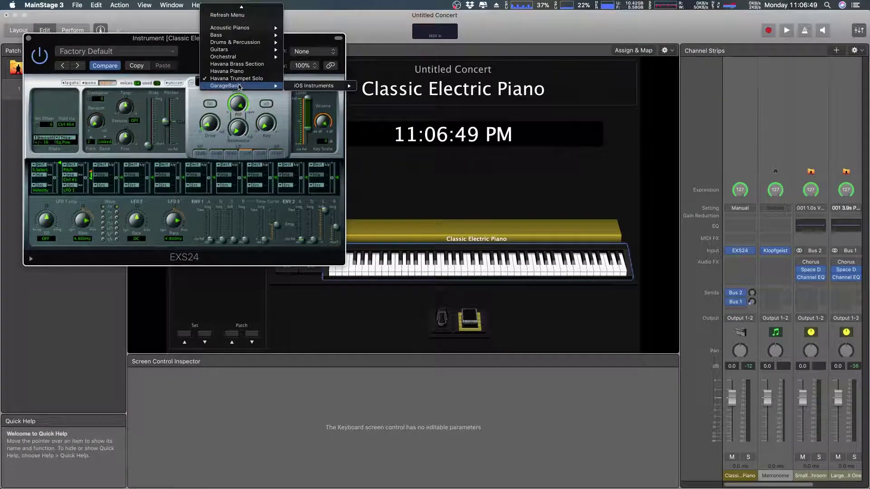
{"action": "left_click", "coordinate": [227, 15]}
{"action": "left_click_drag", "start_coordinate": [234, 53], "coordinate": [402, 84]}
{"action": "left_click", "coordinate": [404, 112]}
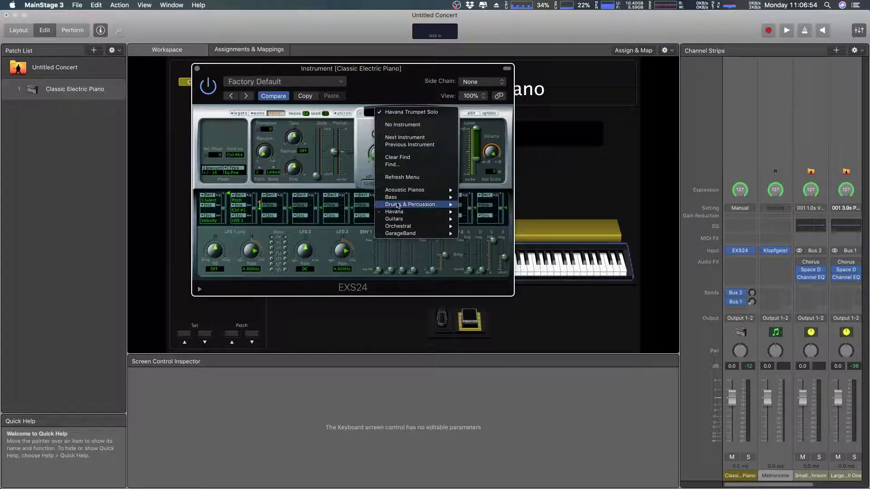
{"action": "mouse_move", "coordinate": [453, 212]}
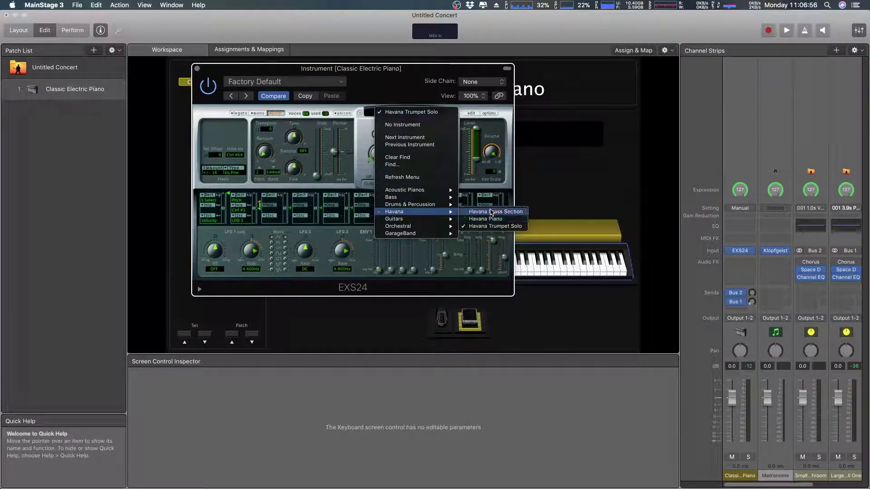
{"action": "left_click", "coordinate": [414, 87]}
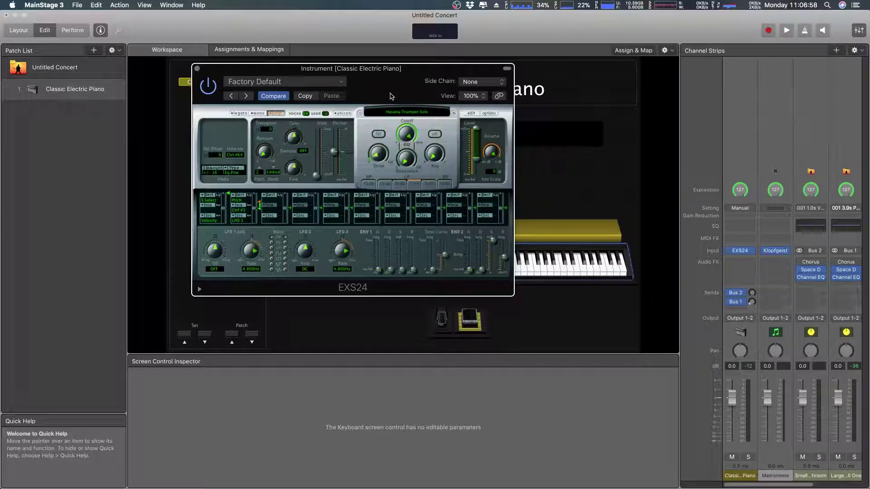